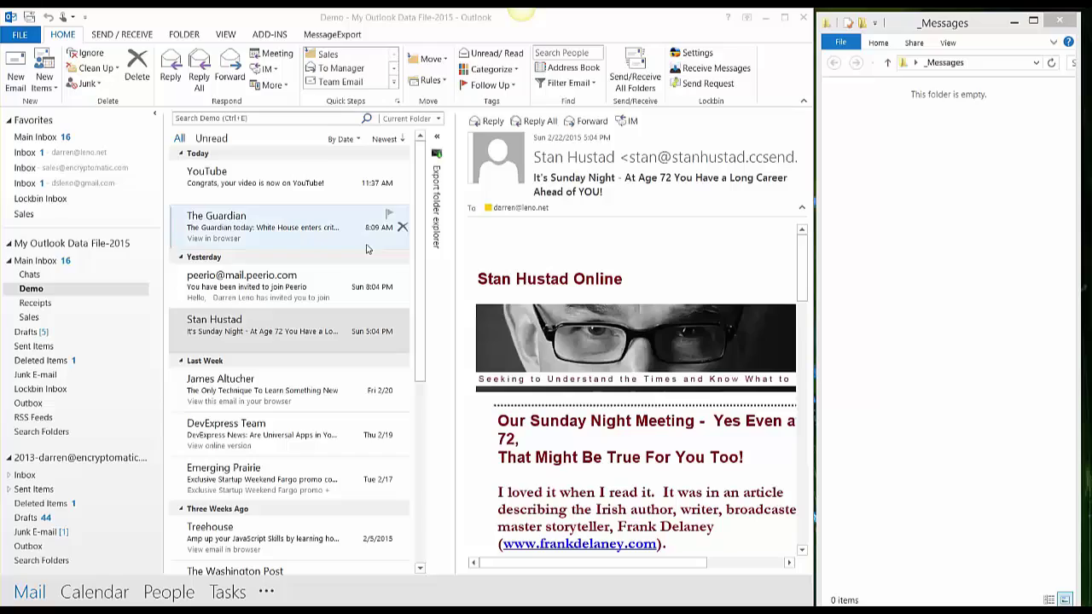
{"action": "left_click", "coordinate": [310, 228]}
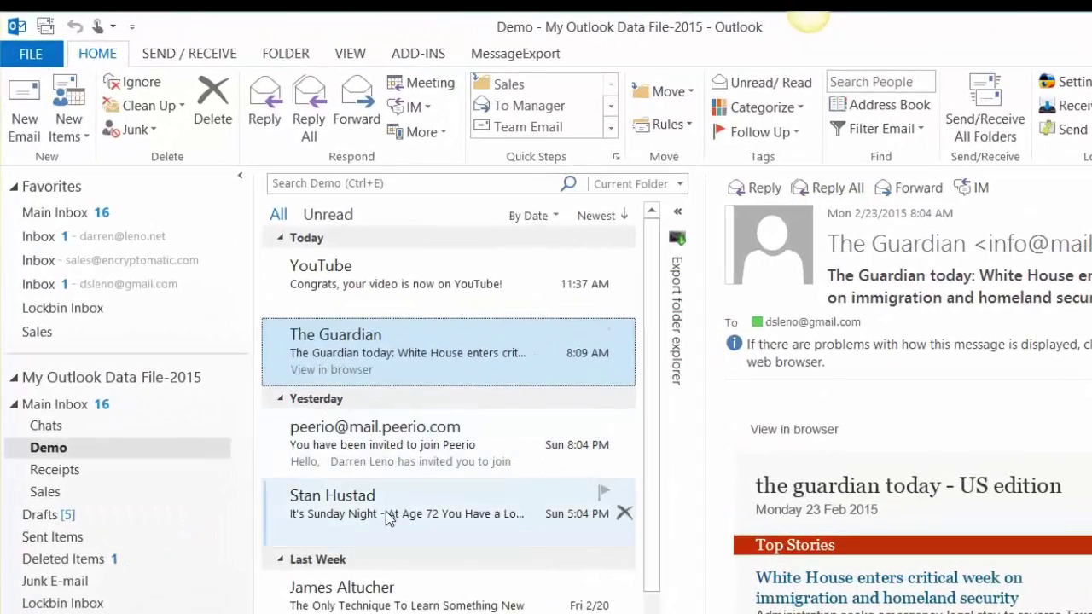
{"action": "left_click", "coordinate": [381, 521], "text": "shift"}
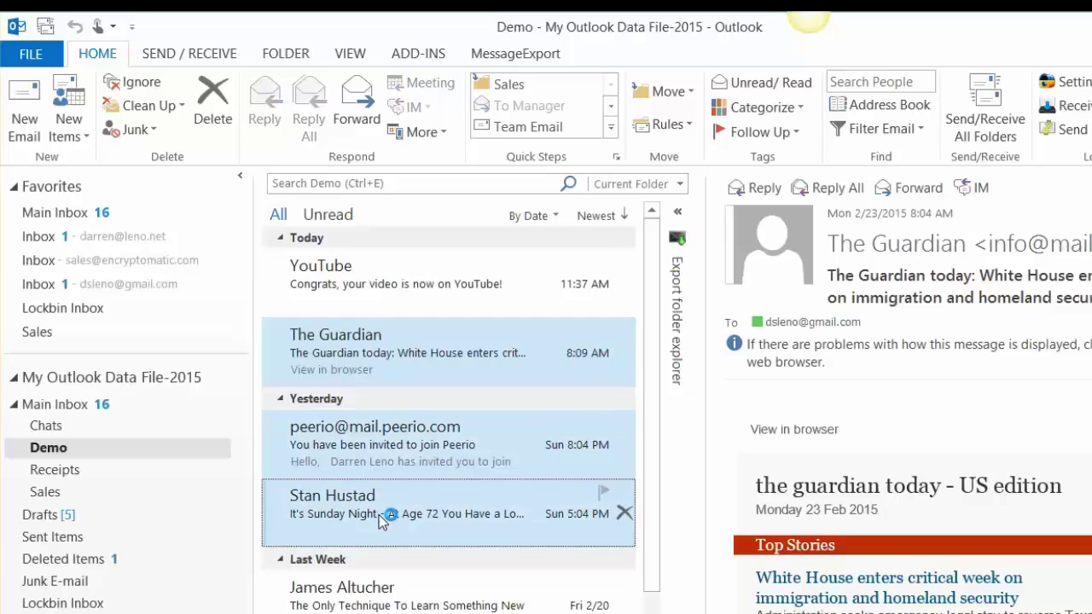
{"action": "left_click", "coordinate": [511, 60]}
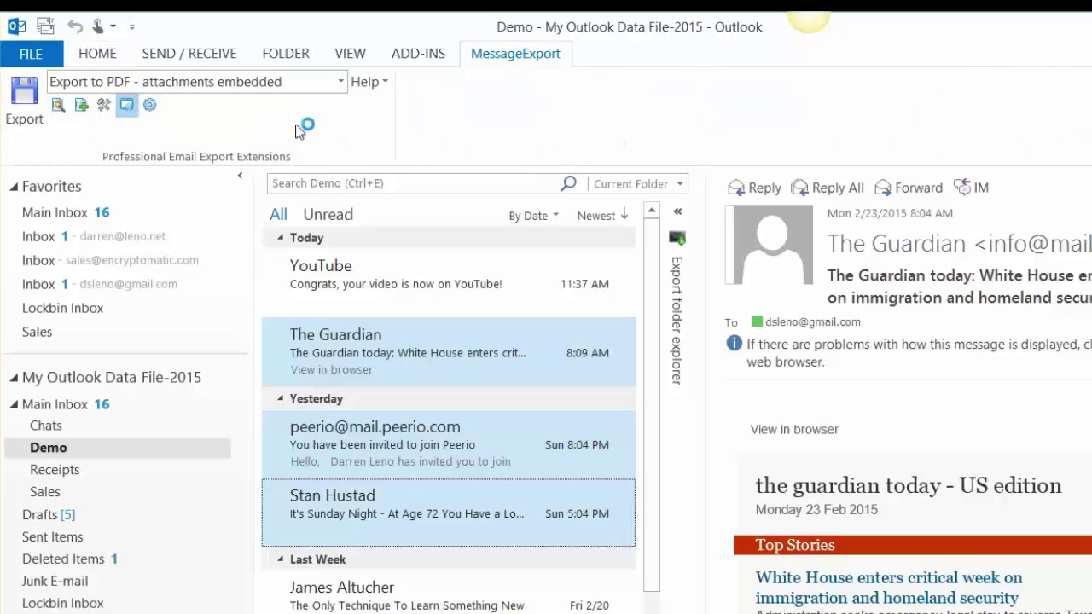
{"action": "left_click", "coordinate": [341, 83]}
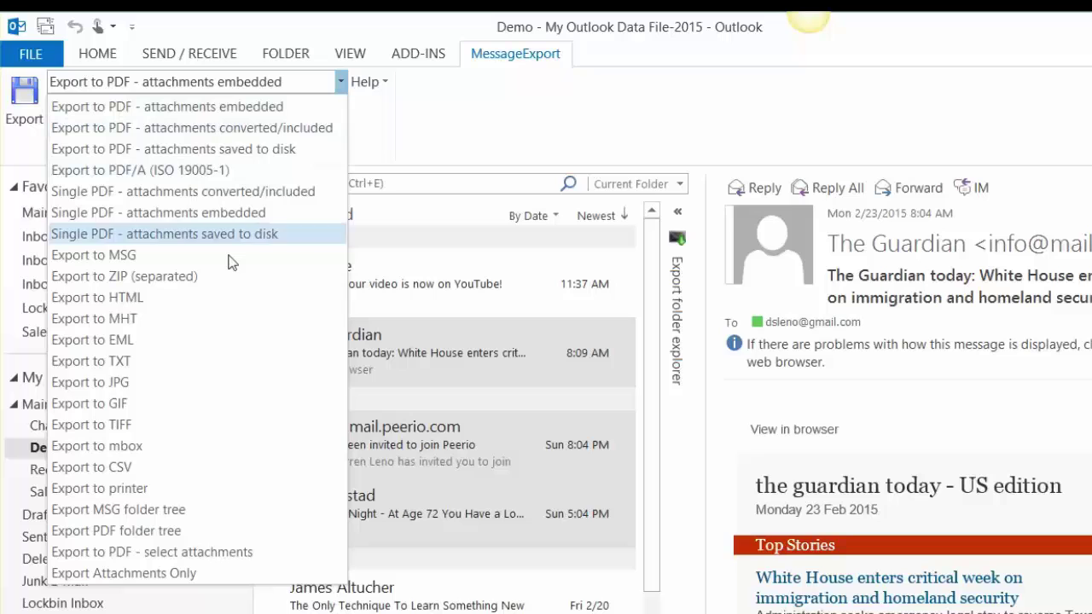
{"action": "left_click", "coordinate": [148, 431]}
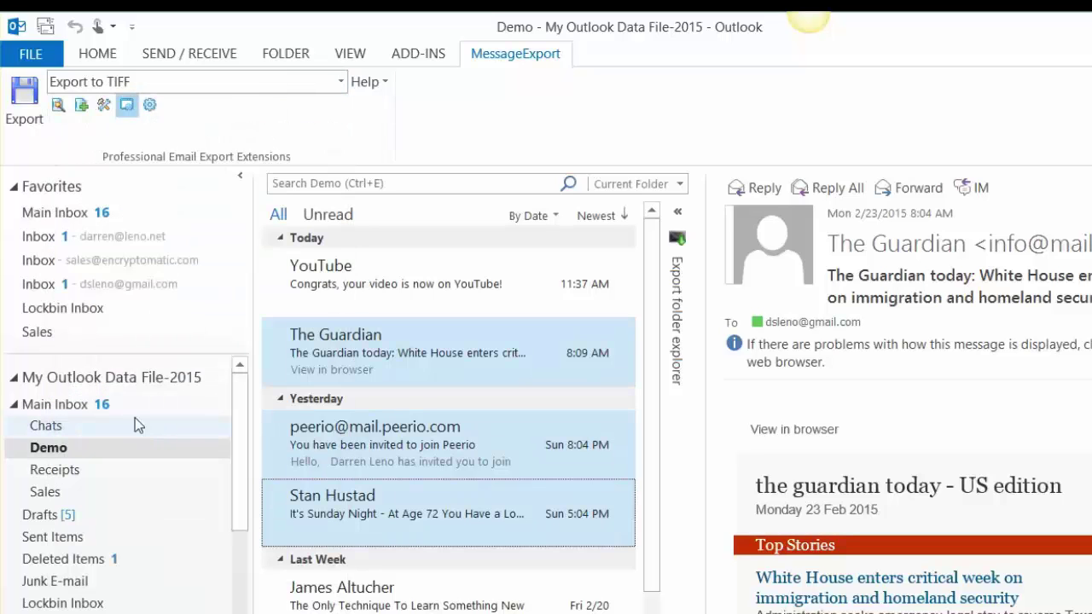
{"action": "left_click", "coordinate": [21, 107]}
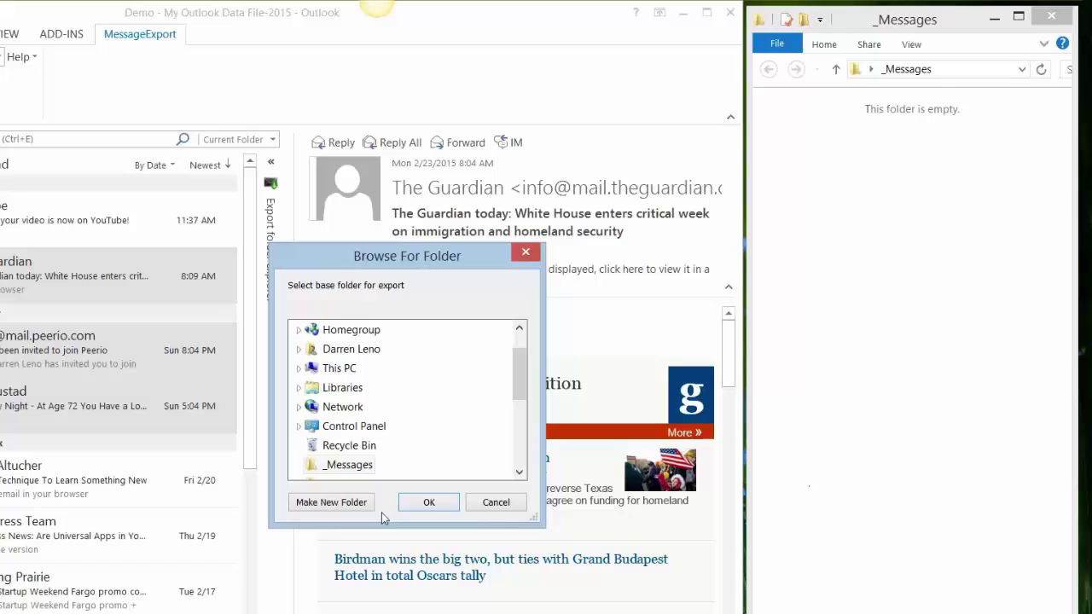
{"action": "left_click", "coordinate": [420, 503]}
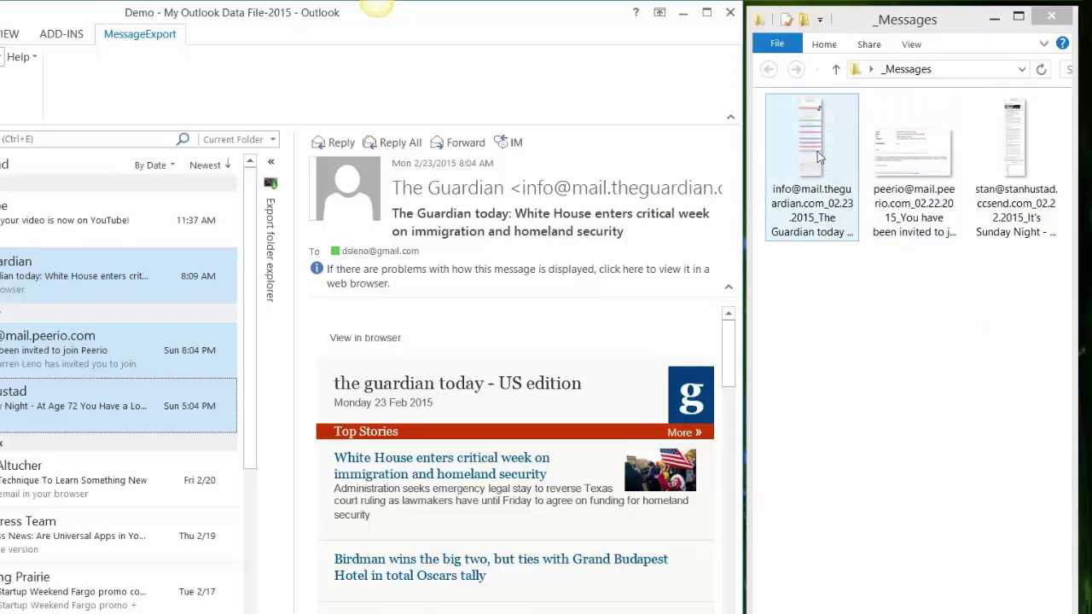
{"action": "left_click", "coordinate": [1006, 171]}
{"action": "double_click", "coordinate": [1006, 171]}
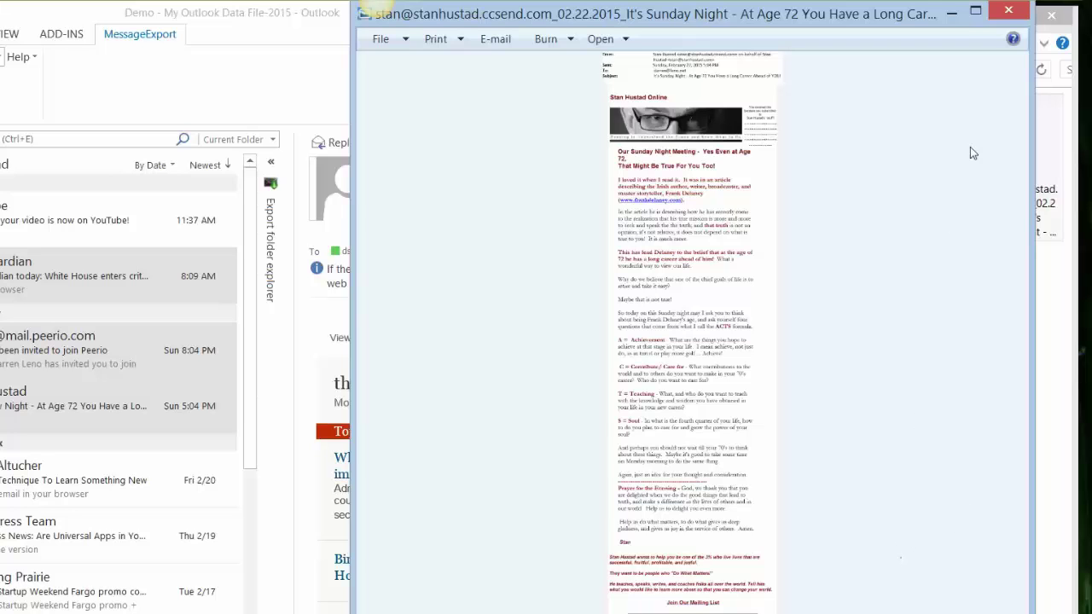
{"action": "left_click", "coordinate": [1011, 12]}
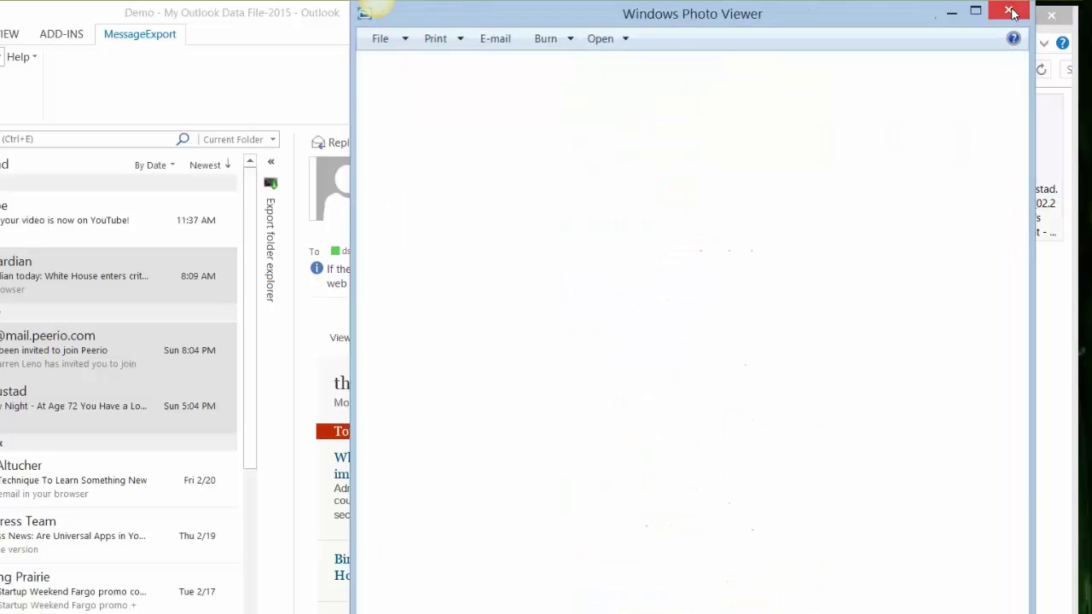
{"action": "left_click", "coordinate": [818, 156]}
{"action": "double_click", "coordinate": [818, 156]}
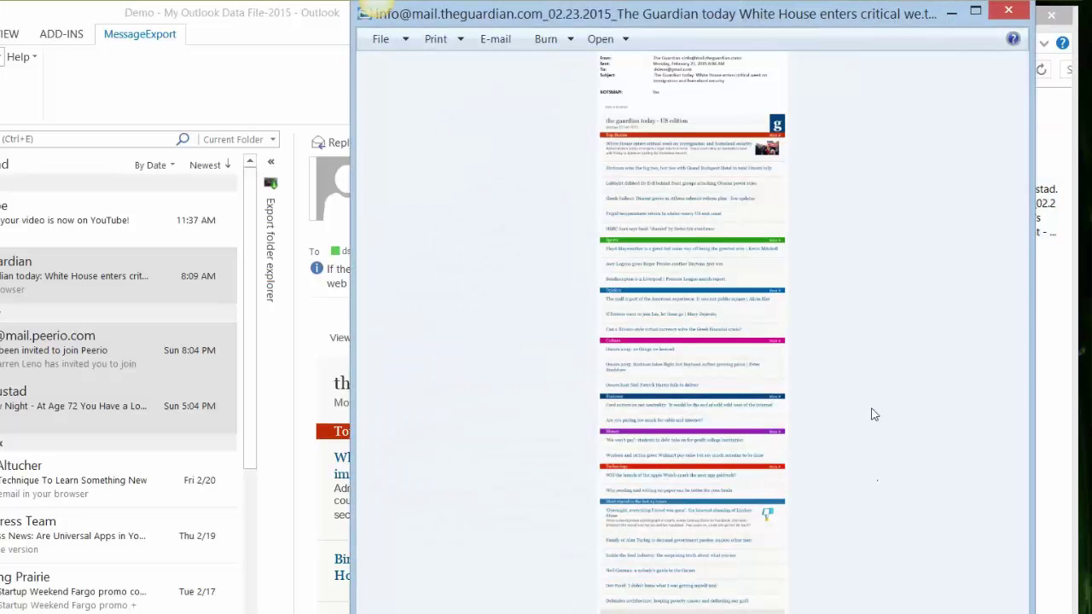
{"action": "left_click", "coordinate": [1009, 19]}
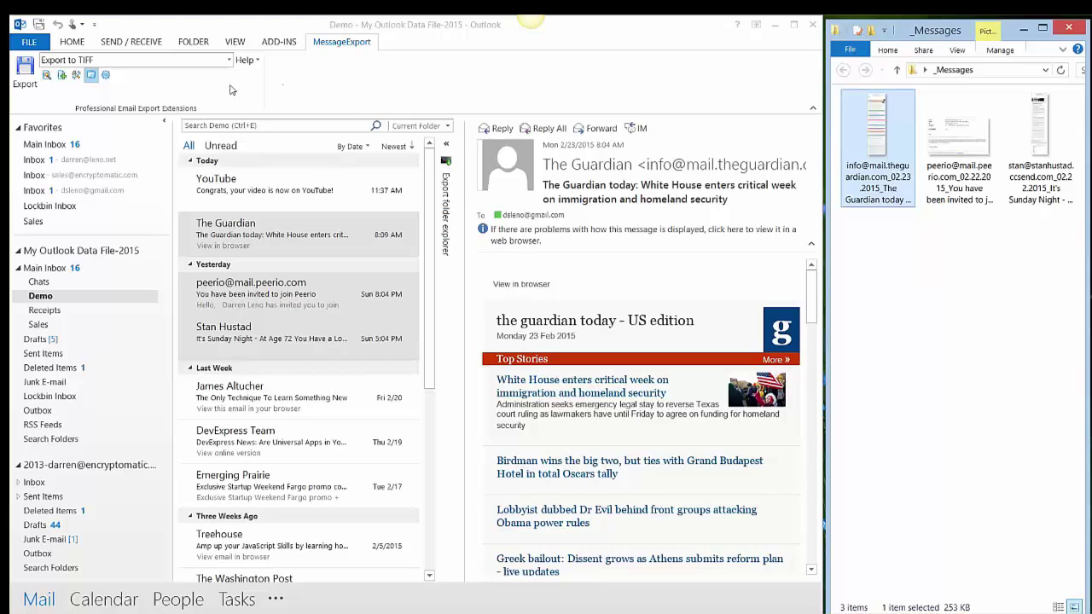
Open the Export to TIFF profile settings from MessageExport options, leaving the profile name unchanged
{"action": "left_click", "coordinate": [106, 78]}
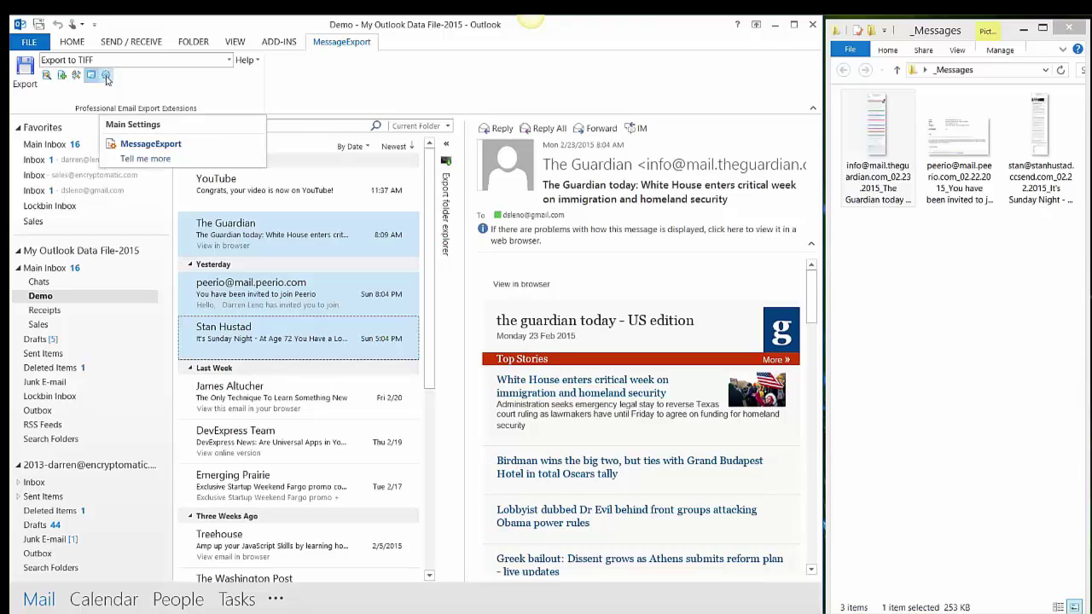
{"action": "left_click", "coordinate": [106, 76]}
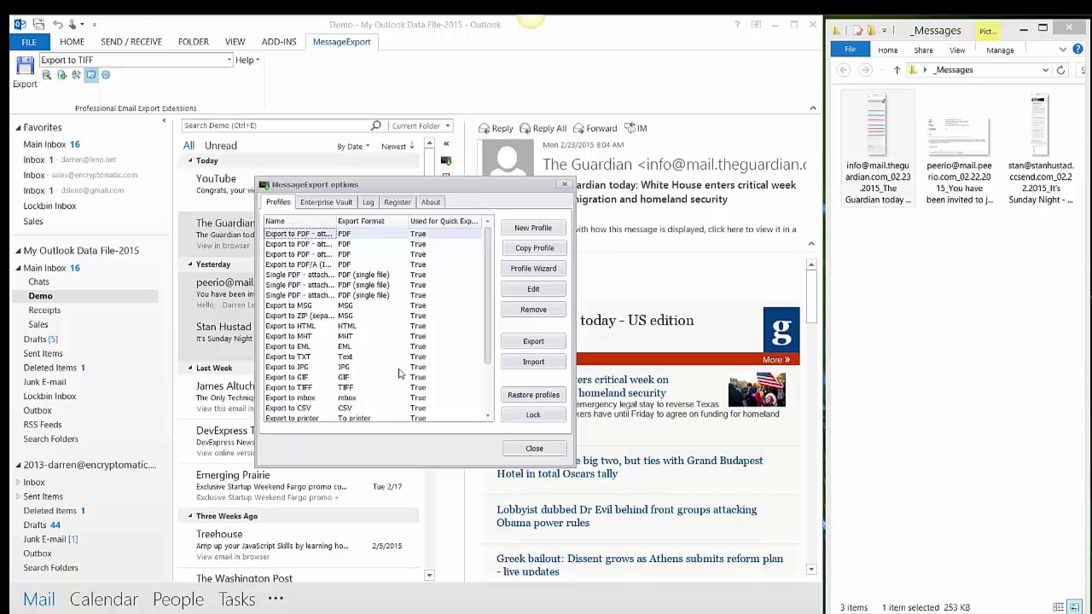
{"action": "double_click", "coordinate": [312, 389]}
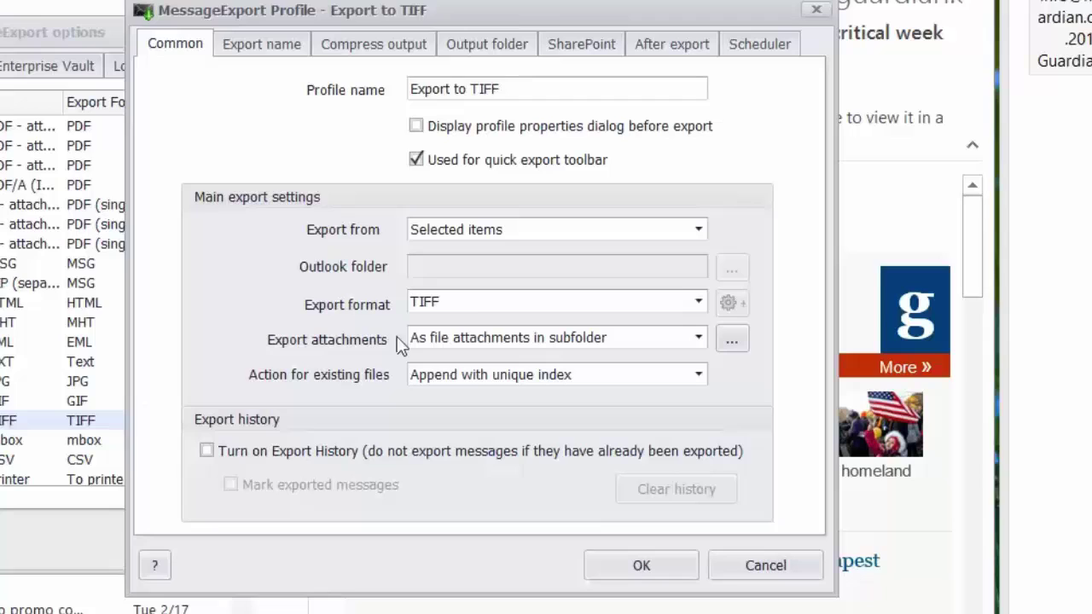
{"action": "left_click", "coordinate": [512, 90]}
{"action": "type", "text": "quick"}
{"action": "key", "text": "BackSpace"}
{"action": "key", "text": "BackSpace"}
{"action": "key", "text": "BackSpace"}
{"action": "key", "text": "BackSpace"}
{"action": "key", "text": "BackSpace"}
Keep Selected items as the source, browse Archive Folders in the folder picker, cancel, then show file naming
{"action": "left_click", "coordinate": [585, 231]}
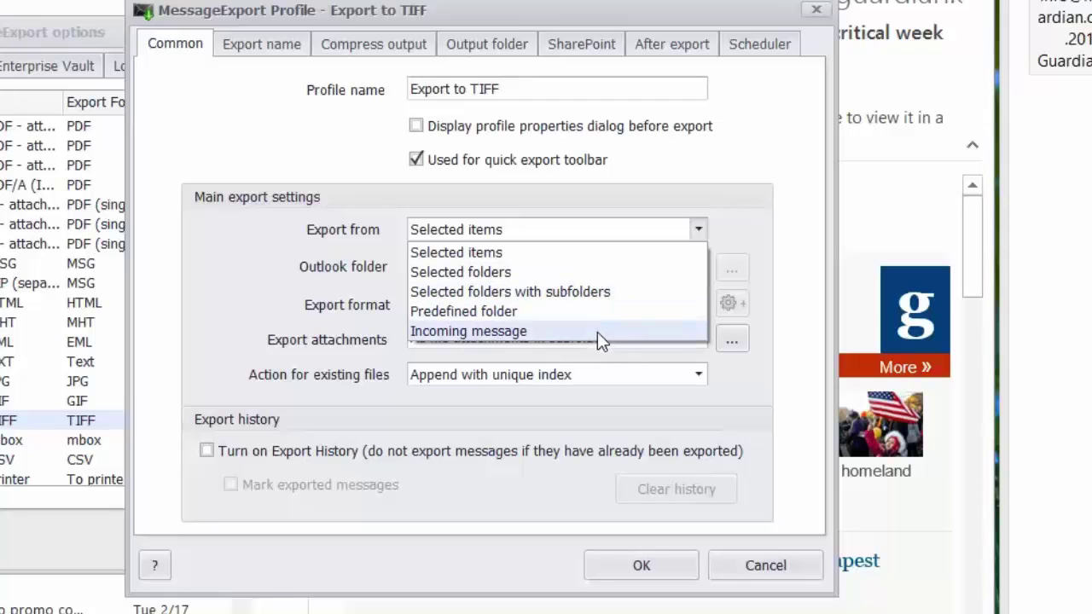
{"action": "key", "text": "Escape"}
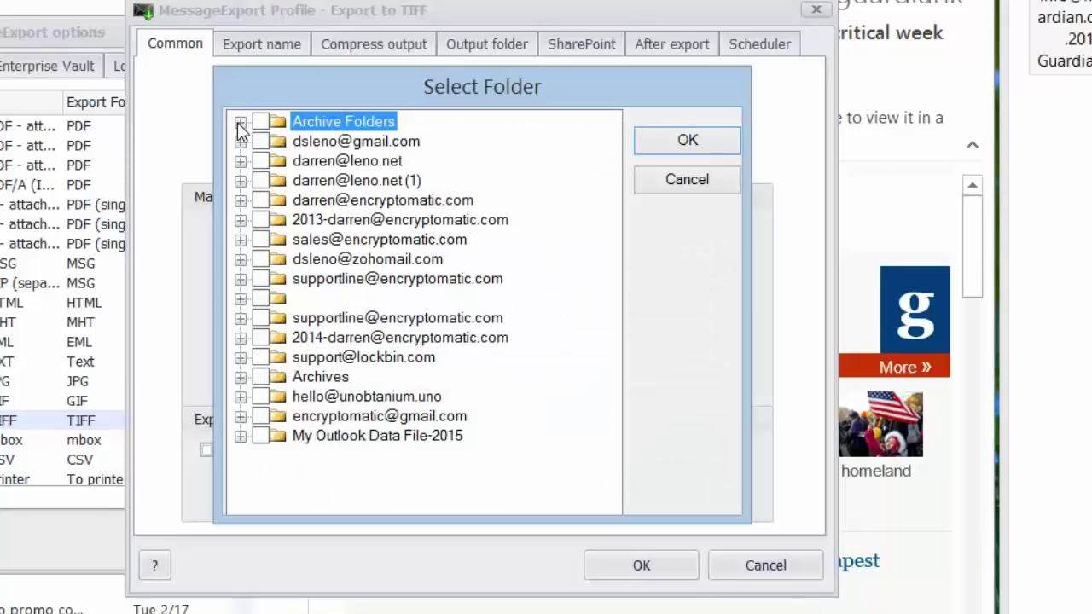
{"action": "left_click", "coordinate": [240, 122]}
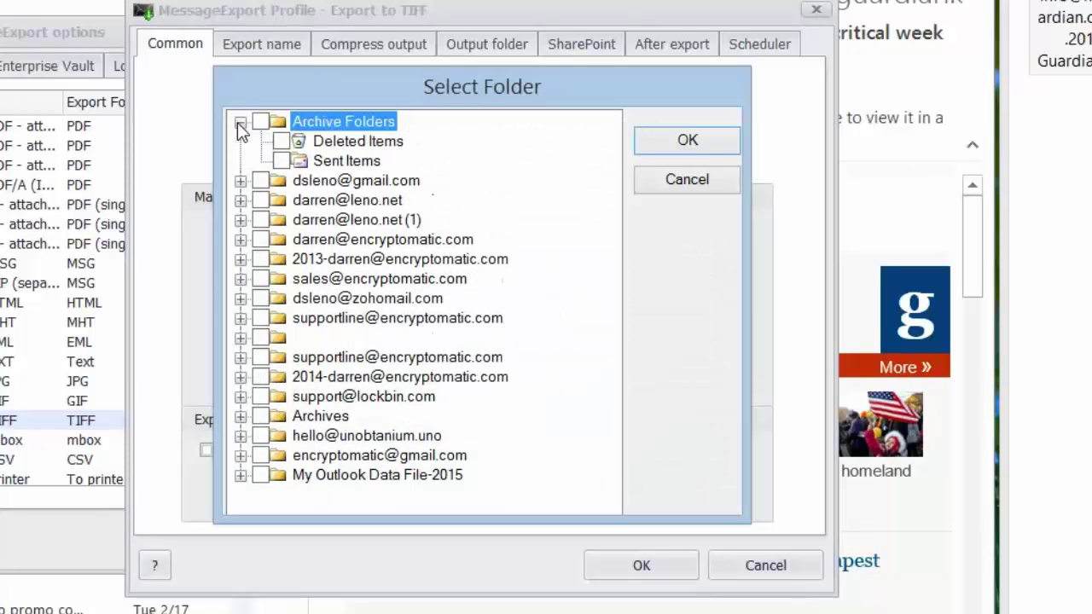
{"action": "left_click", "coordinate": [241, 200]}
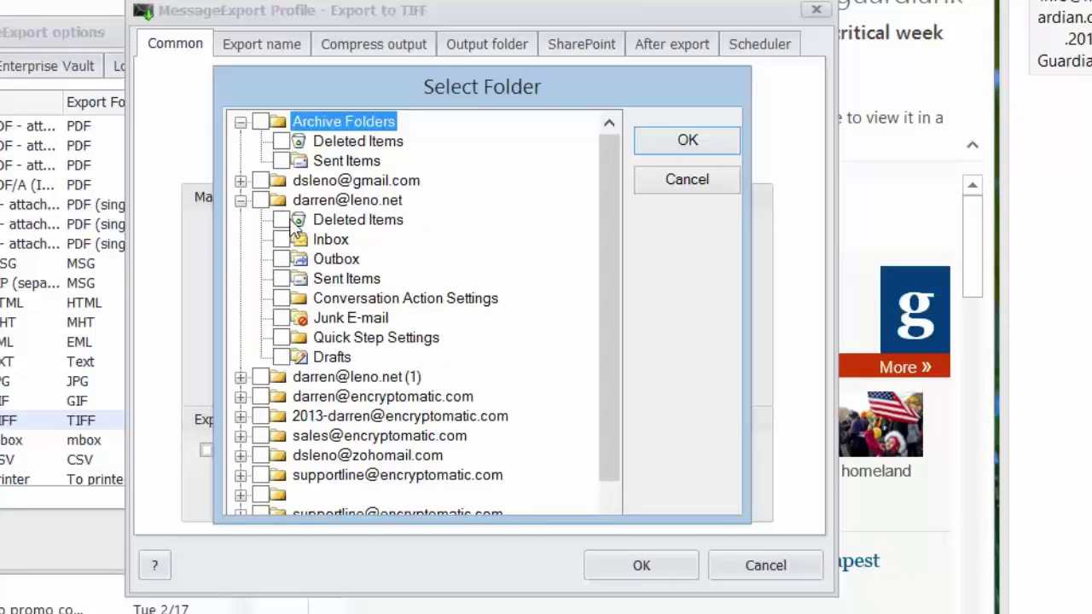
{"action": "left_click", "coordinate": [691, 179]}
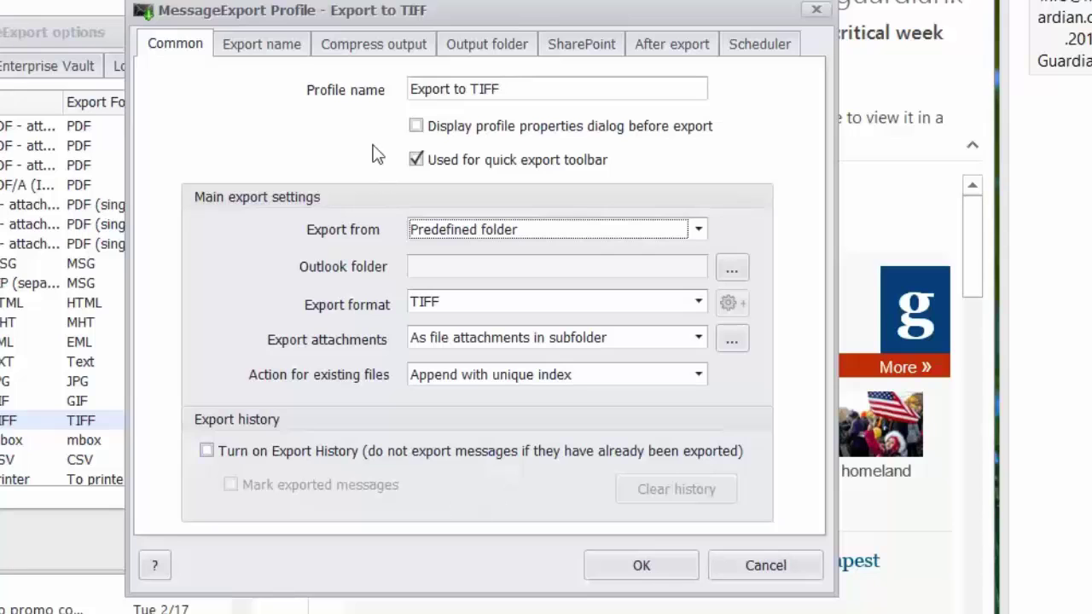
{"action": "left_click", "coordinate": [260, 47]}
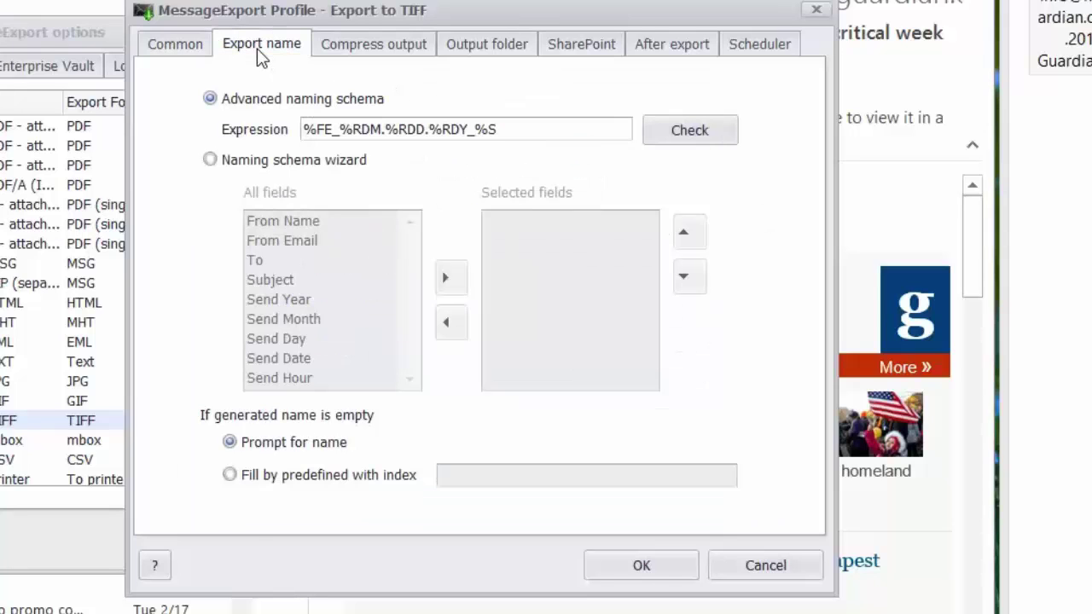
Switch file naming to the Naming schema wizard and scroll through its All fields list
{"action": "left_click", "coordinate": [220, 167]}
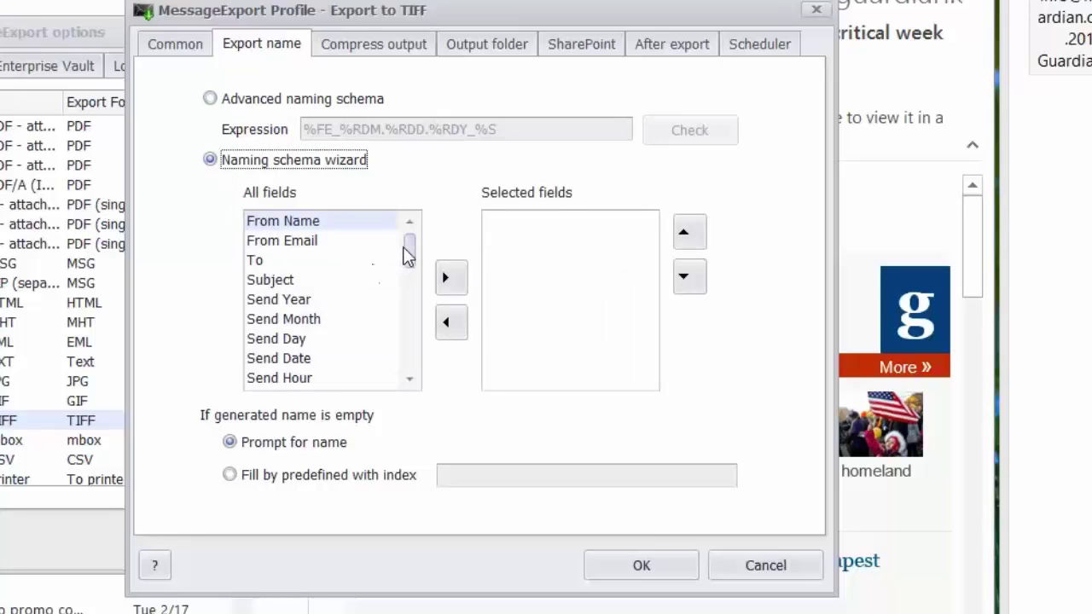
{"action": "scroll", "coordinate": [408, 256], "scroll_direction": "down", "scroll_amount": 3}
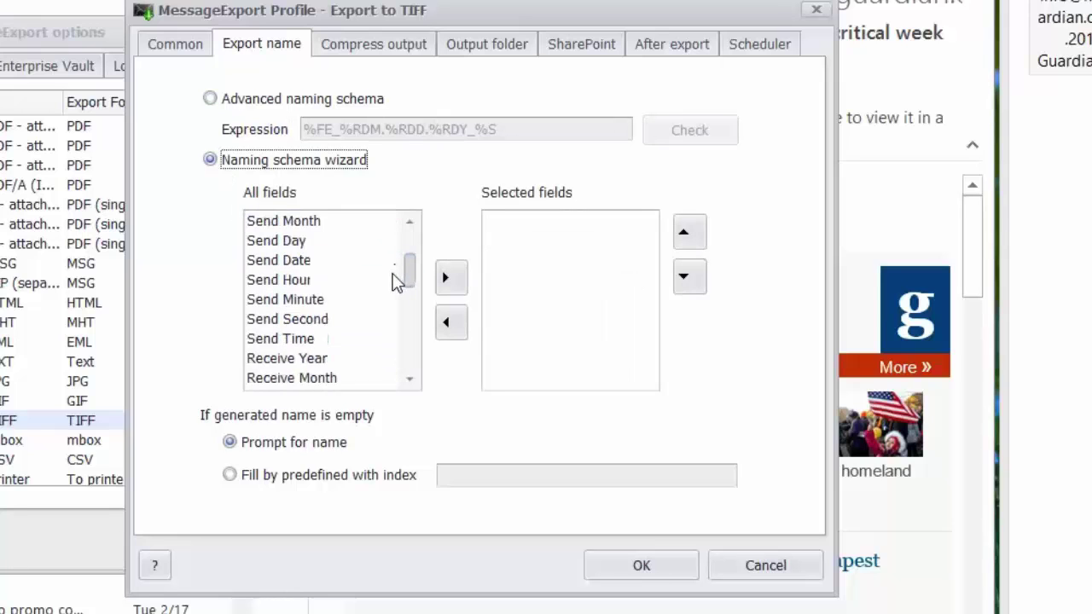
{"action": "mouse_move", "coordinate": [407, 278]}
{"action": "left_mouse_down"}
{"action": "mouse_move", "coordinate": [409, 294]}
{"action": "mouse_move", "coordinate": [418, 258]}
{"action": "left_mouse_up"}
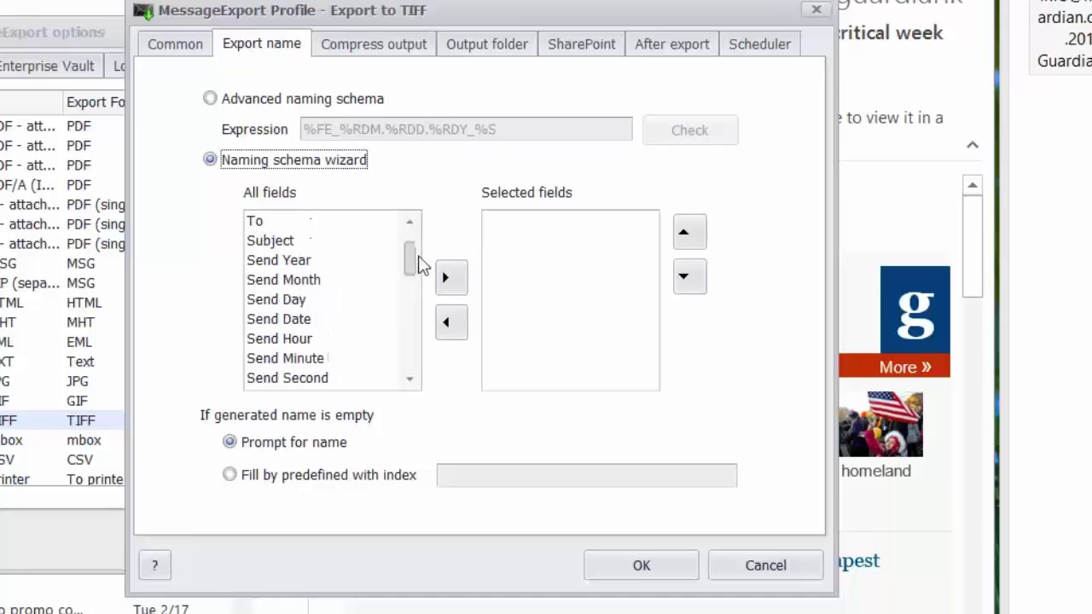
{"action": "scroll", "coordinate": [418, 260], "scroll_direction": "down", "scroll_amount": 1}
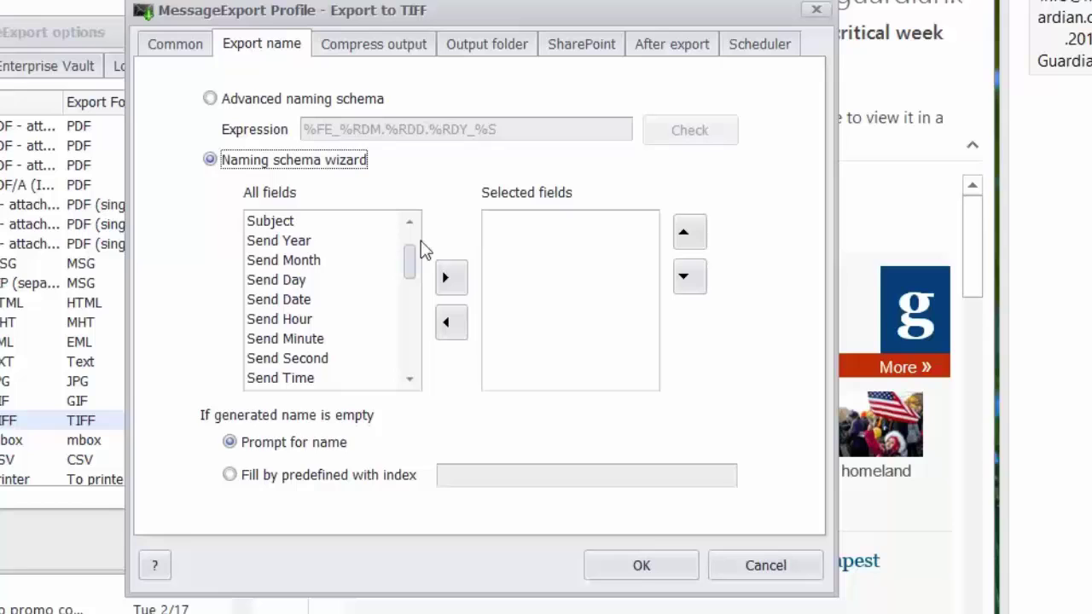
Review the Compress output, Output folder, SharePoint and After export settings, ending on the disabled Scheduler
{"action": "left_click", "coordinate": [358, 40]}
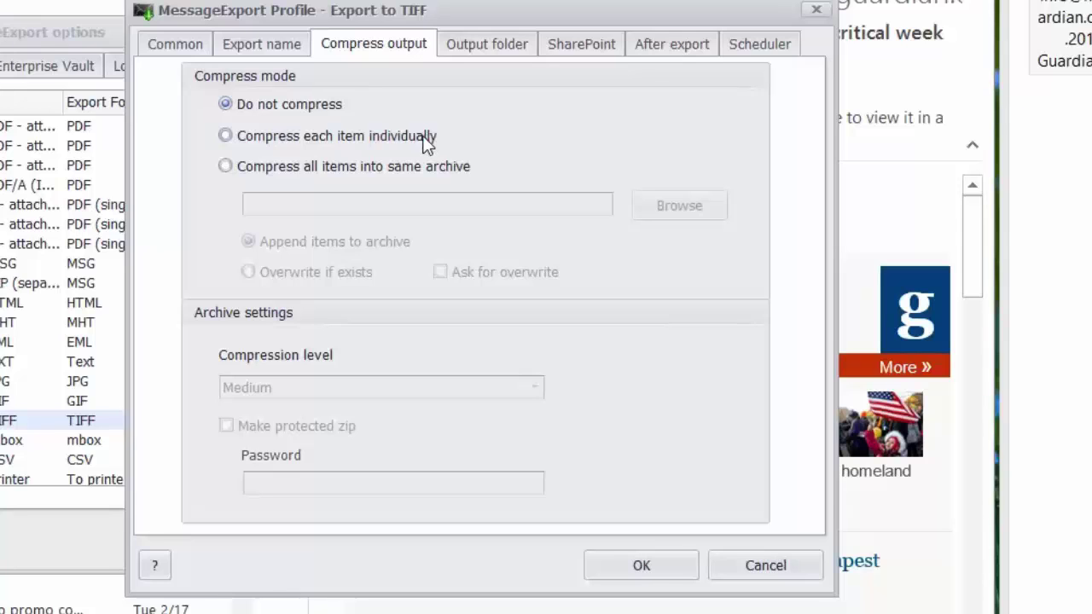
{"action": "left_click", "coordinate": [498, 47]}
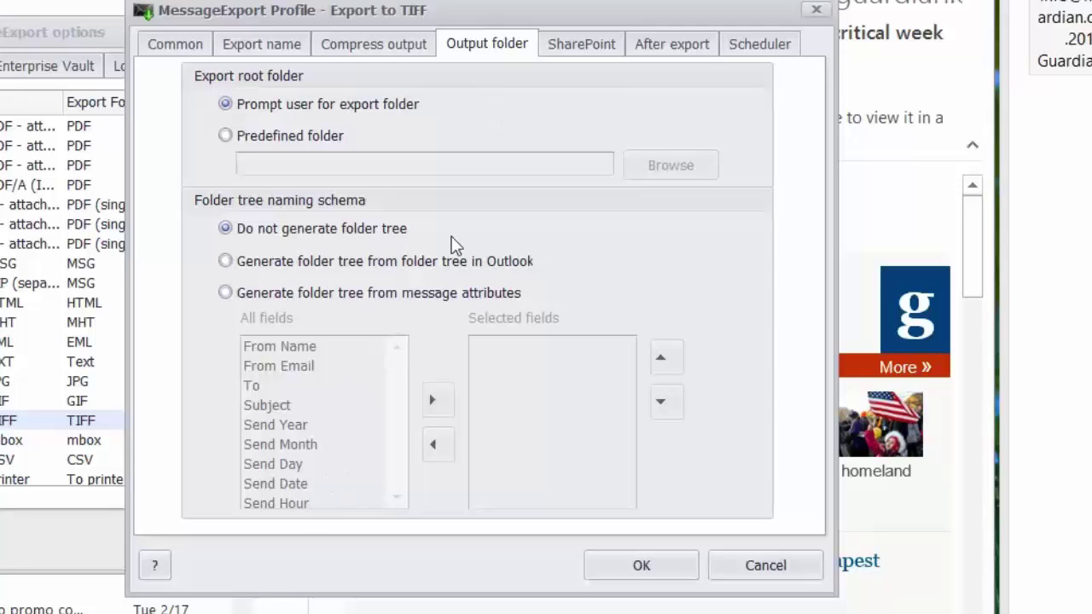
{"action": "left_click", "coordinate": [583, 49]}
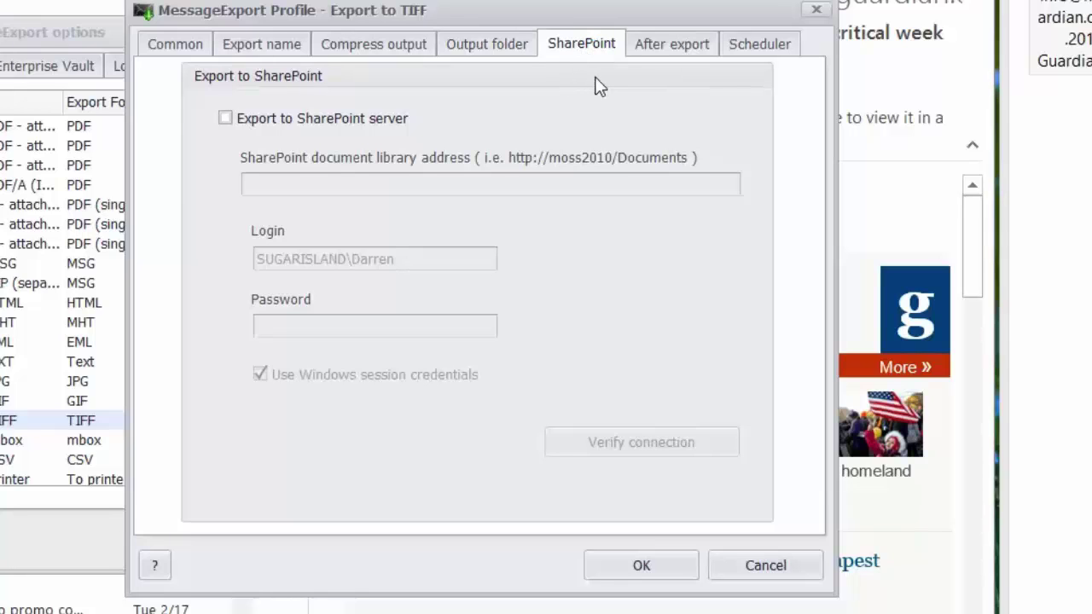
{"action": "left_click", "coordinate": [647, 51]}
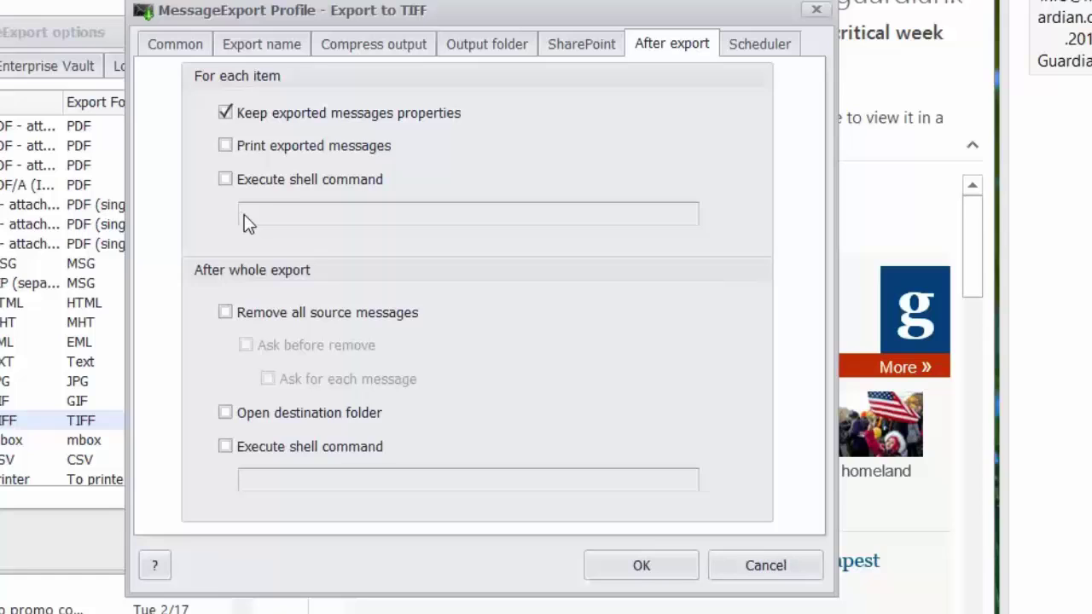
{"action": "left_click", "coordinate": [759, 44]}
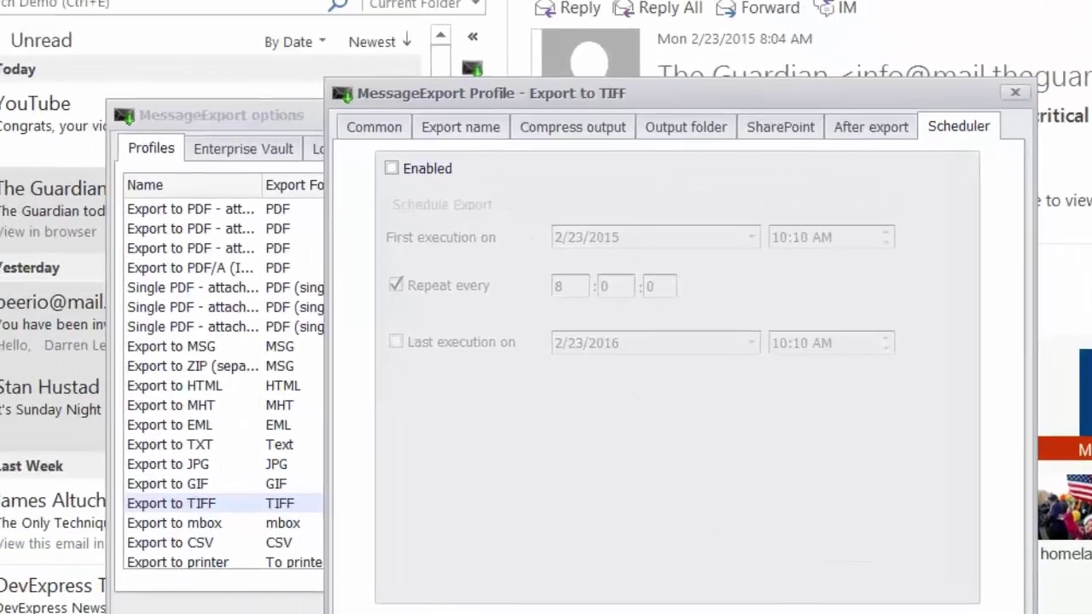
Close the profile settings, check the Enterprise Vault settings, then close the MessageExport options window
{"action": "key", "text": "Escape"}
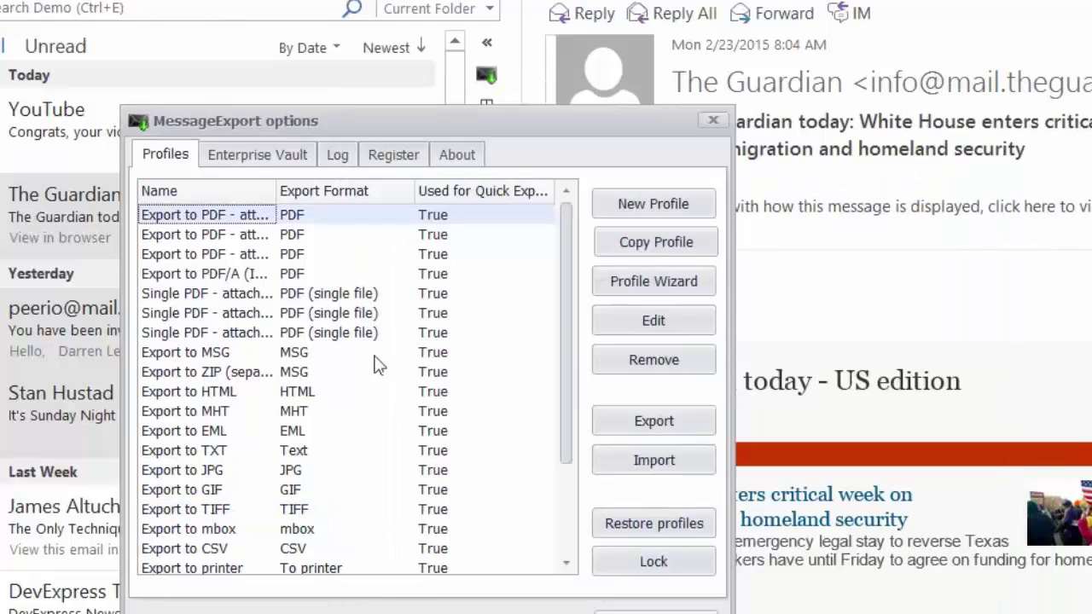
{"action": "left_click", "coordinate": [267, 162]}
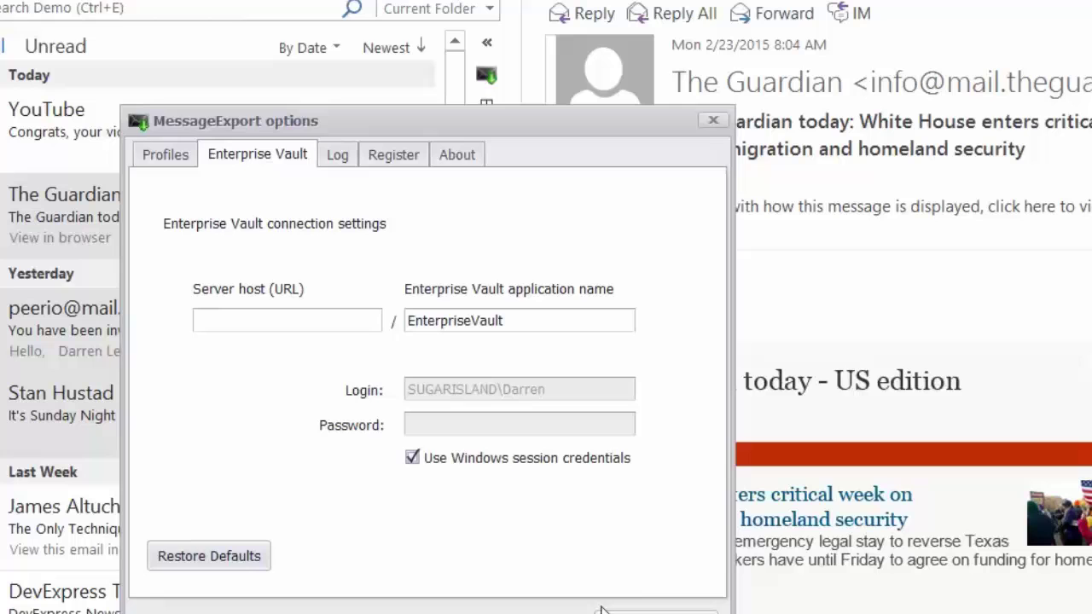
{"action": "left_click", "coordinate": [656, 611]}
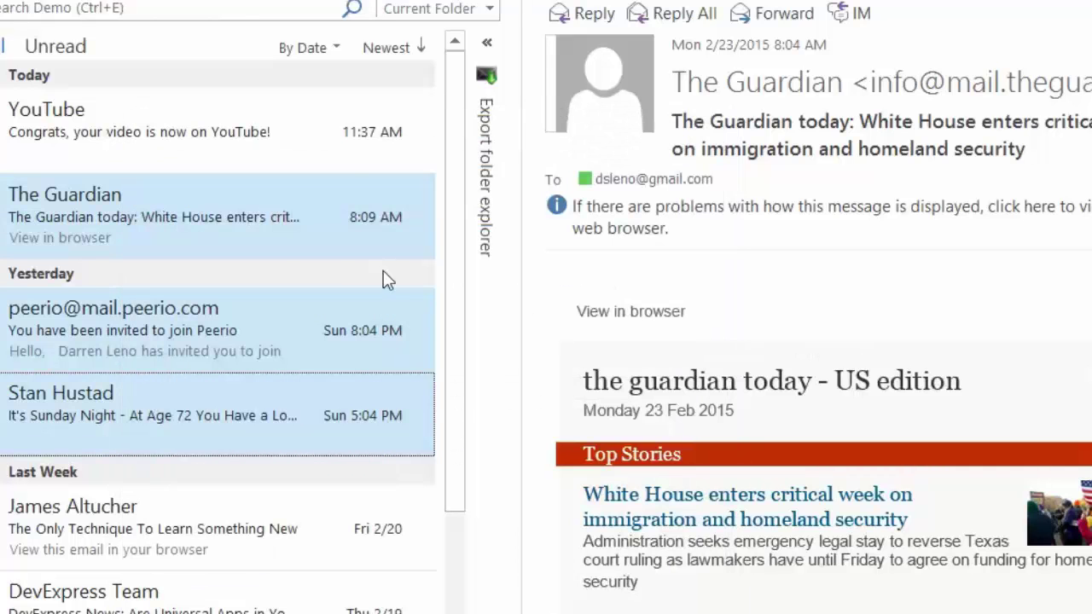